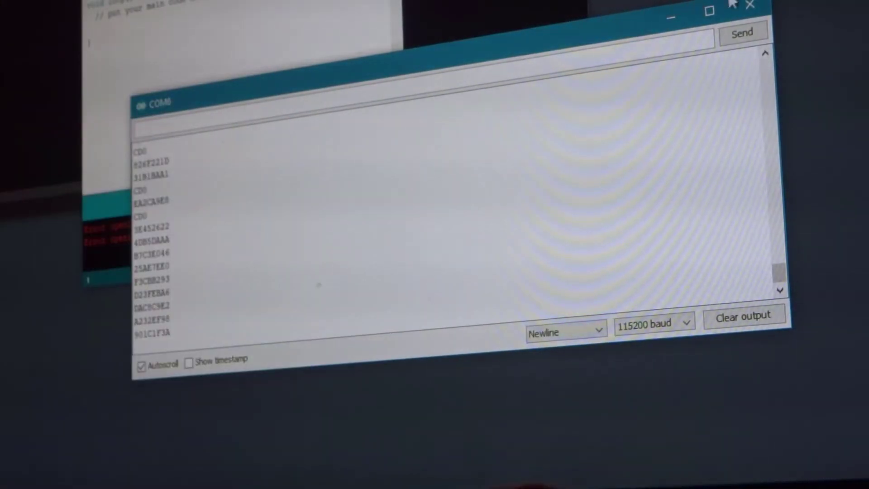
Close the COM6 Serial Monitor window, leaving the sketch showing 'port not found' errors
left_click(747, 9)
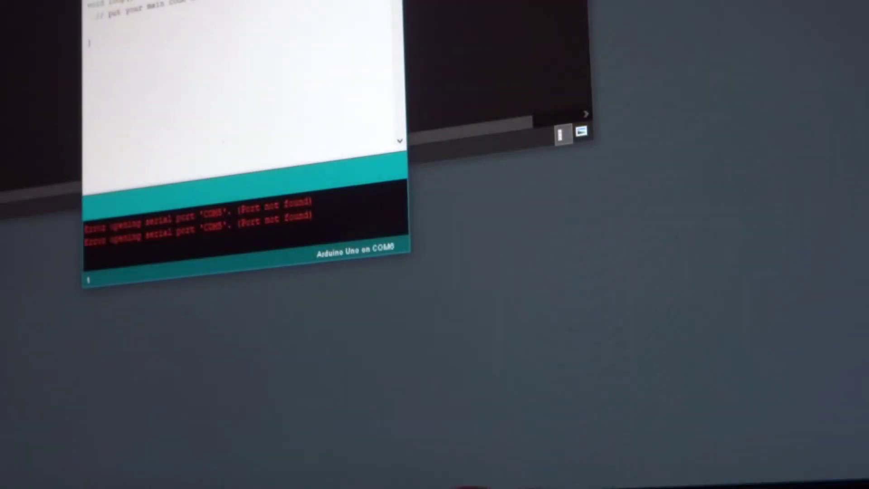